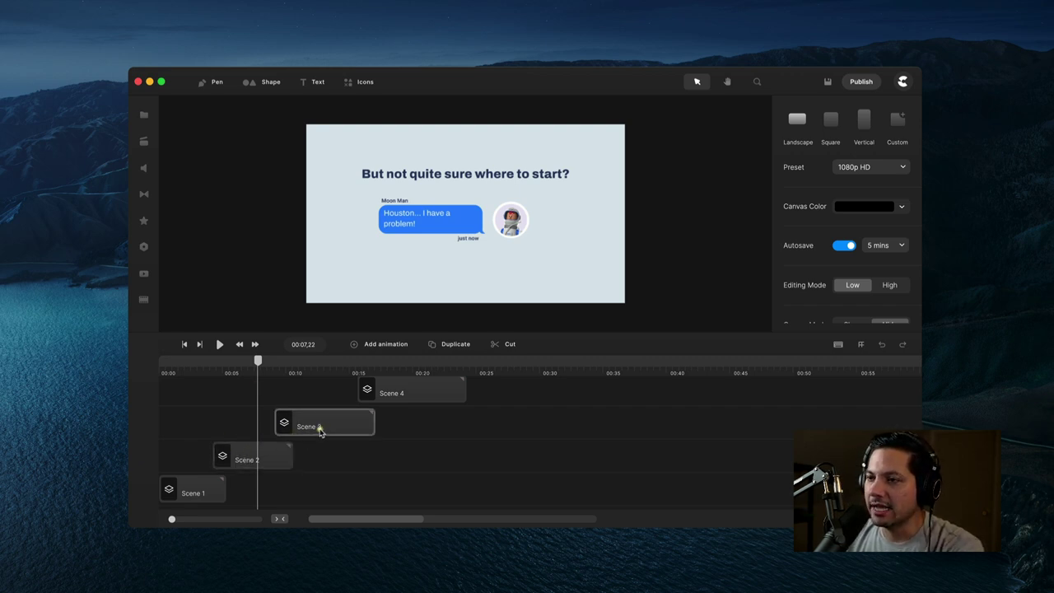
Step: Select the Scene 2 clip to show its four text layers and background colour
{"action": "left_click", "coordinate": [249, 459]}
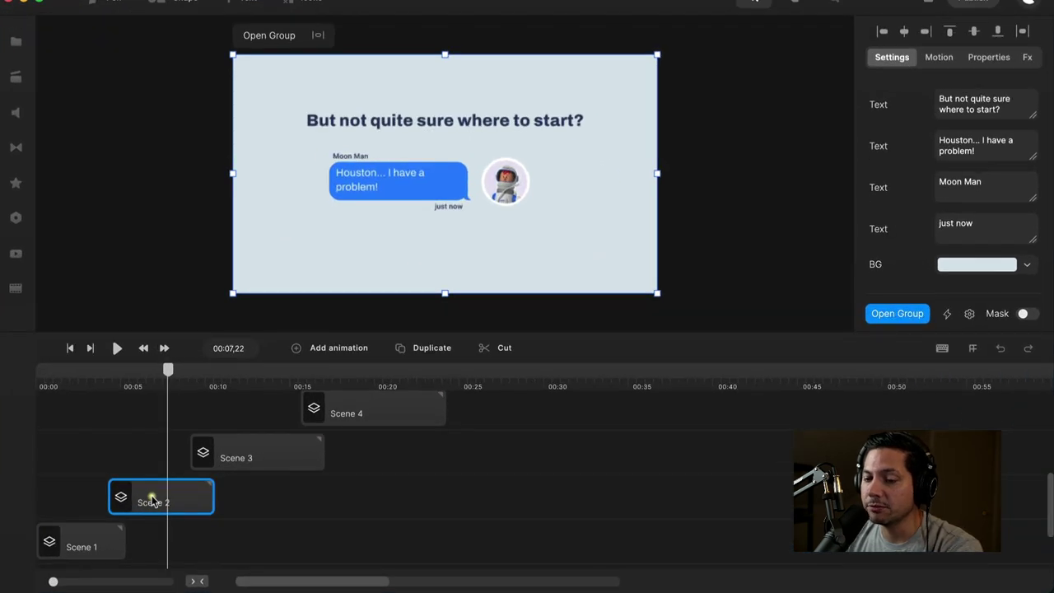
Step: Open the Scene 2 group, zoom its timeline and select the Sms message bubble layer
{"action": "double_click", "coordinate": [152, 500]}
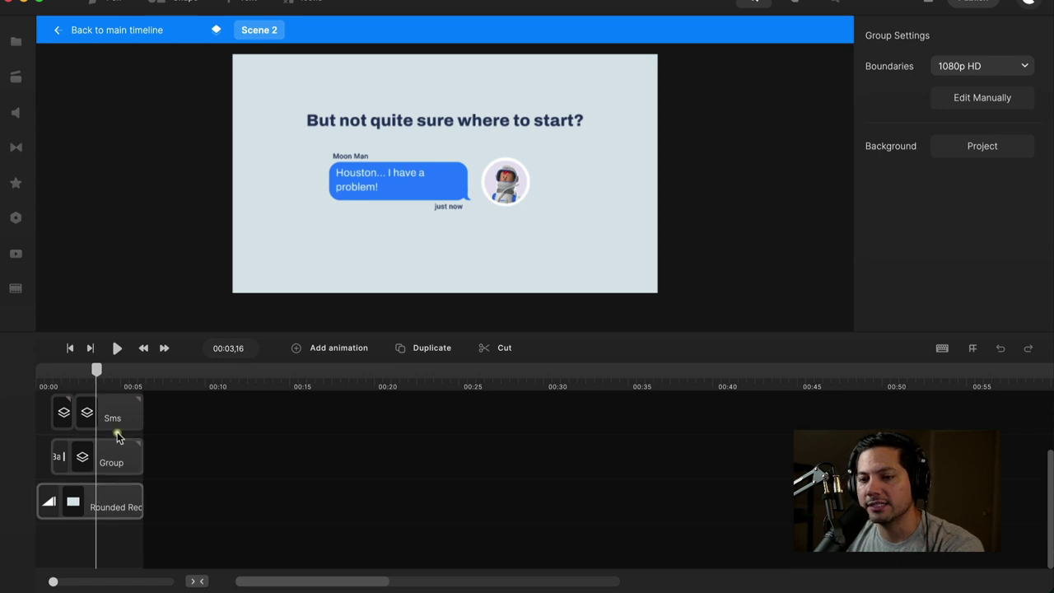
{"action": "left_click_drag", "start_coordinate": [143, 383], "coordinate": [334, 385]}
{"action": "left_click", "coordinate": [506, 179]}
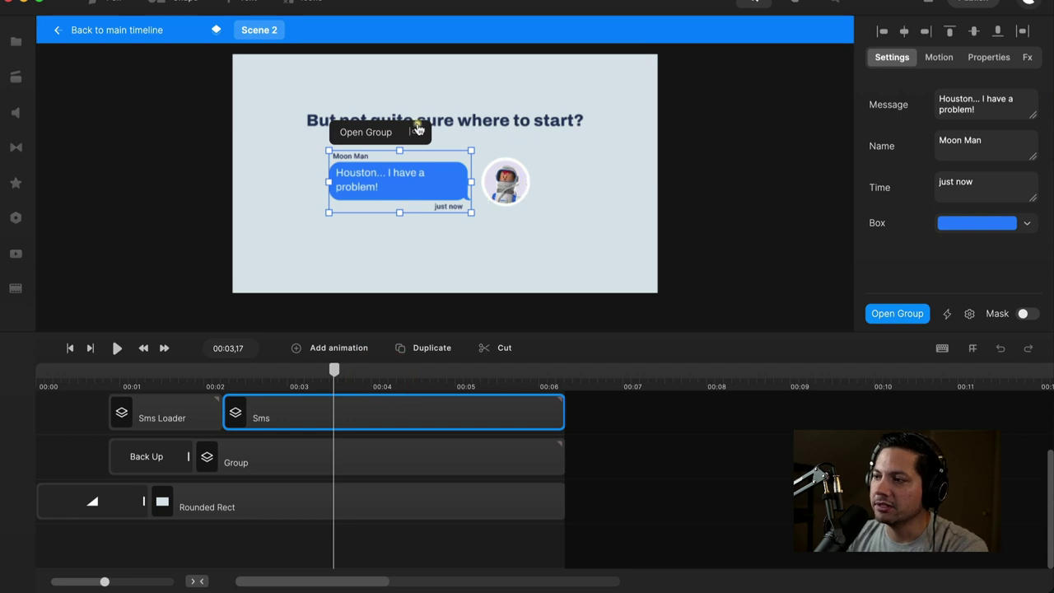
Step: Go back to the main timeline, select Scene 2 and zoom the timeline out
{"action": "left_click", "coordinate": [98, 29]}
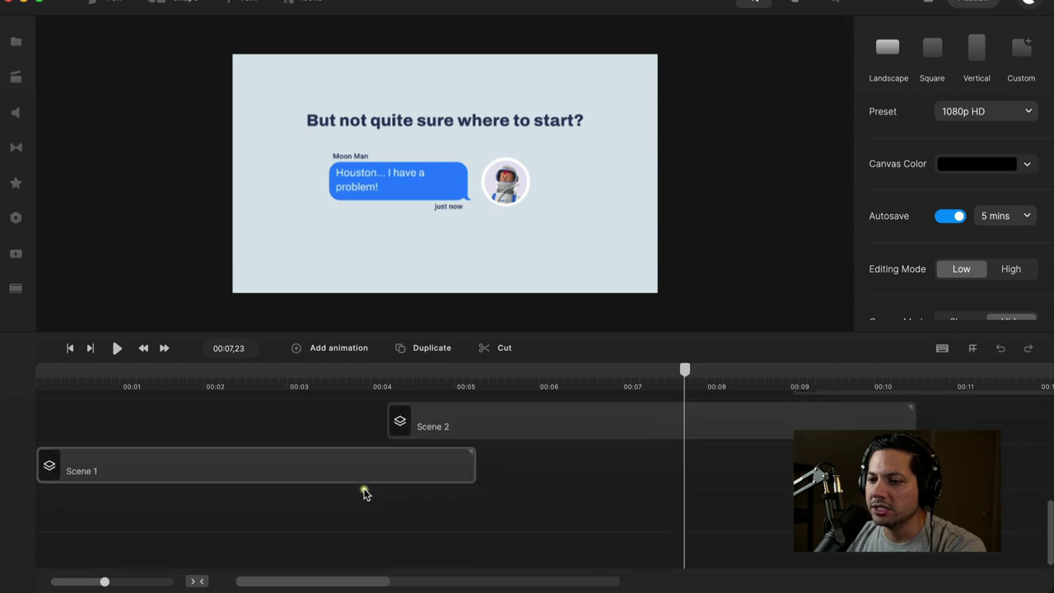
{"action": "left_click", "coordinate": [559, 427]}
{"action": "scroll", "coordinate": [513, 387], "scroll_direction": "down", "scroll_amount": 5}
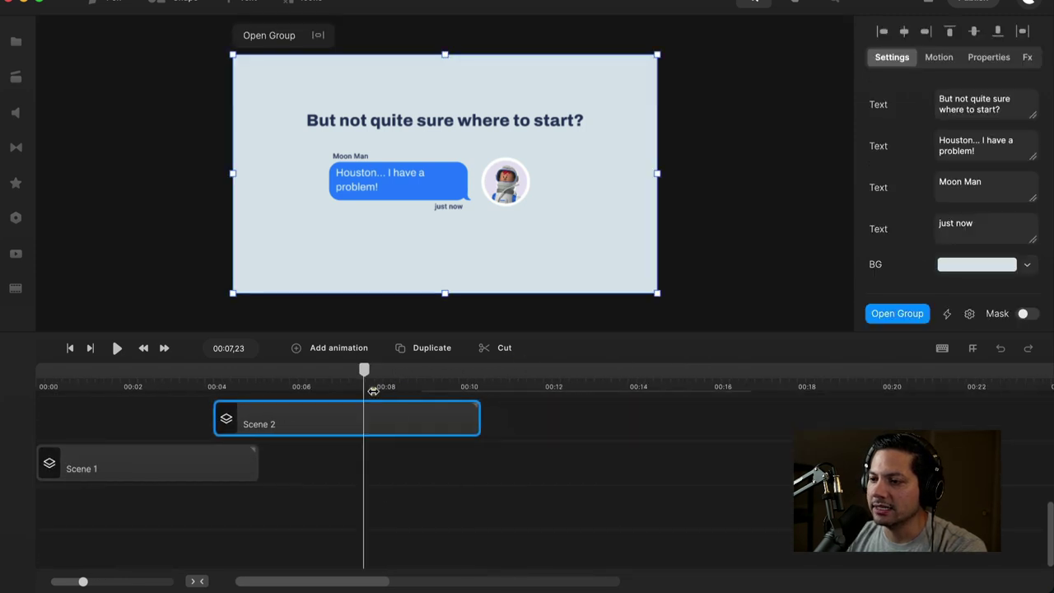
{"action": "left_click", "coordinate": [324, 406]}
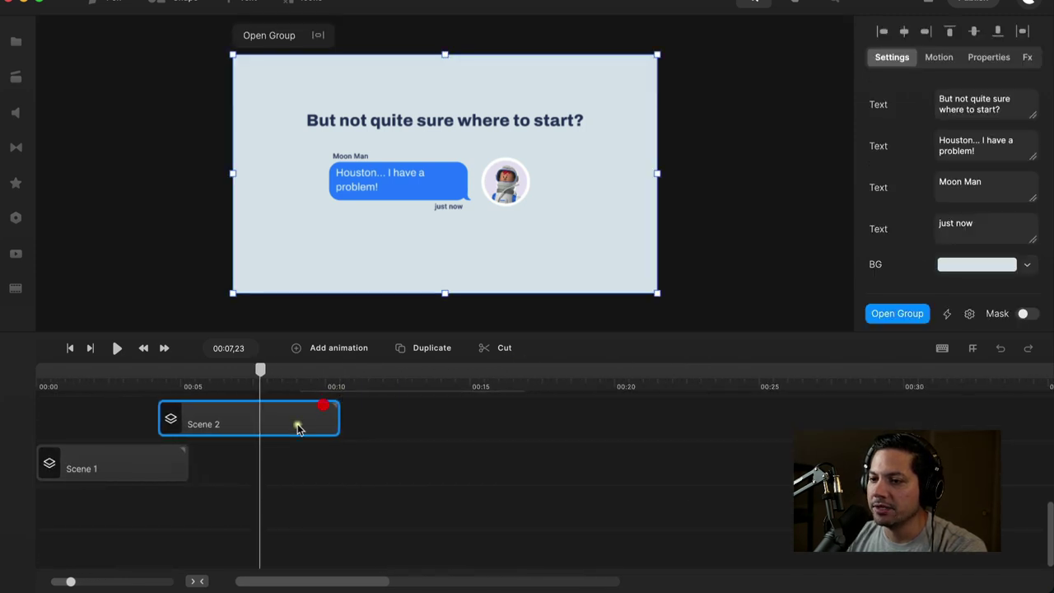
Step: Check Scene 2's heading and 'just now' timestamp text fields, then show the My Scenes library
{"action": "left_click", "coordinate": [993, 109]}
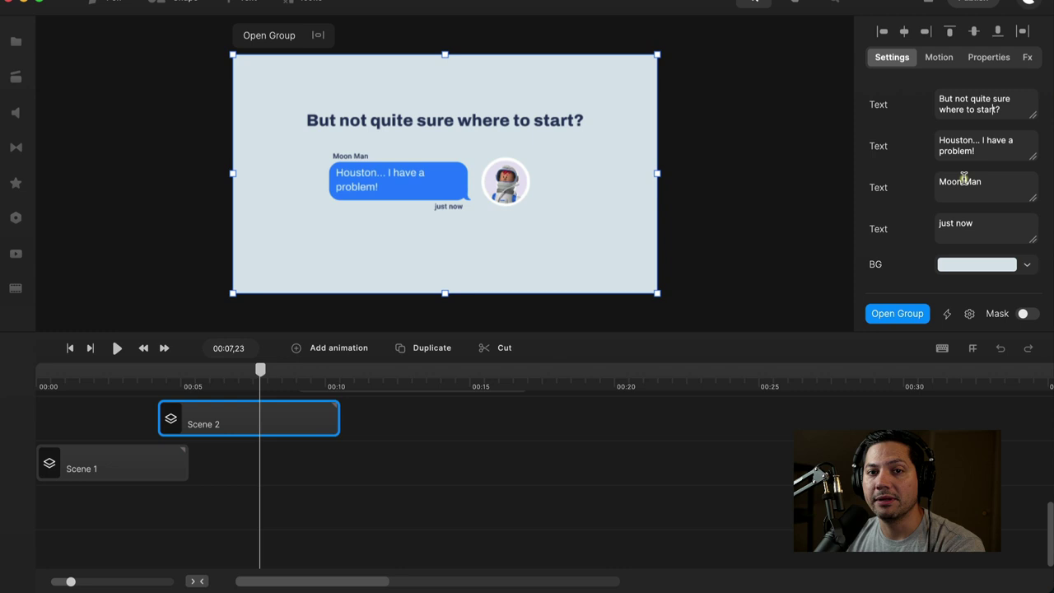
{"action": "left_click", "coordinate": [984, 222]}
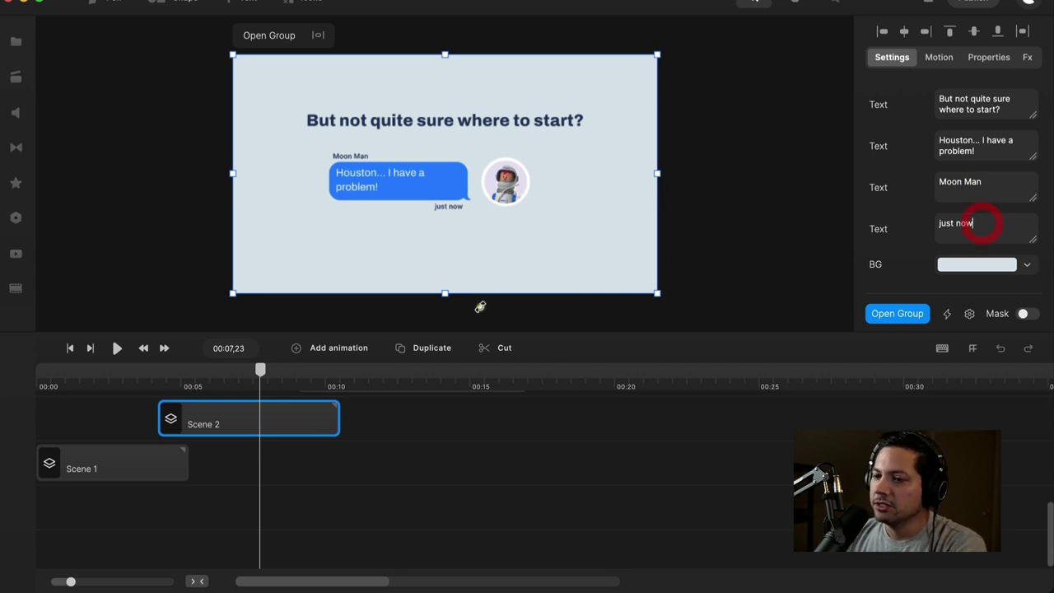
{"action": "scroll", "coordinate": [280, 445], "scroll_direction": "up", "scroll_amount": 3}
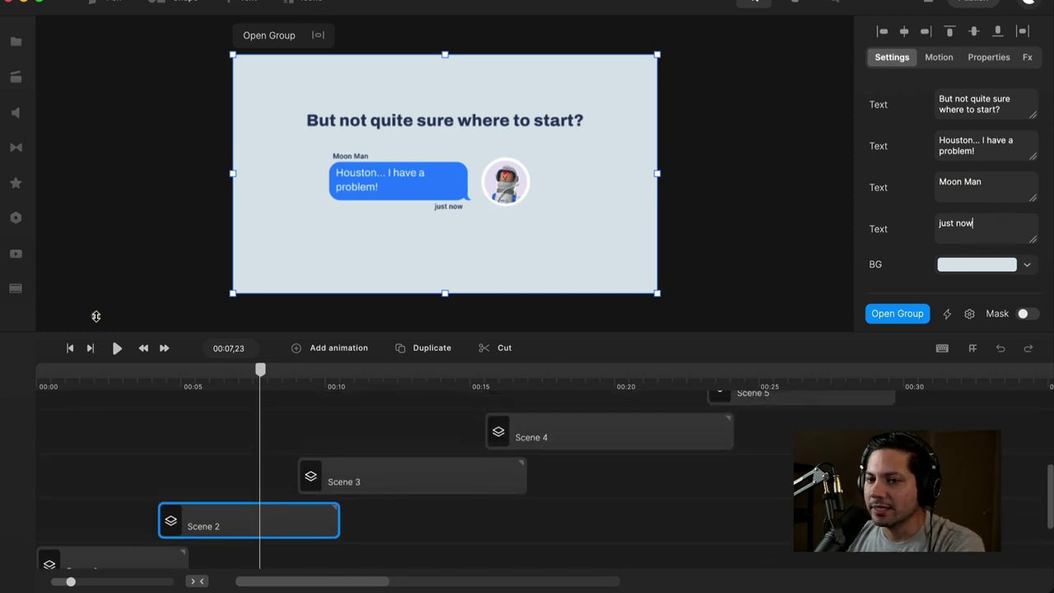
{"action": "left_click", "coordinate": [16, 255]}
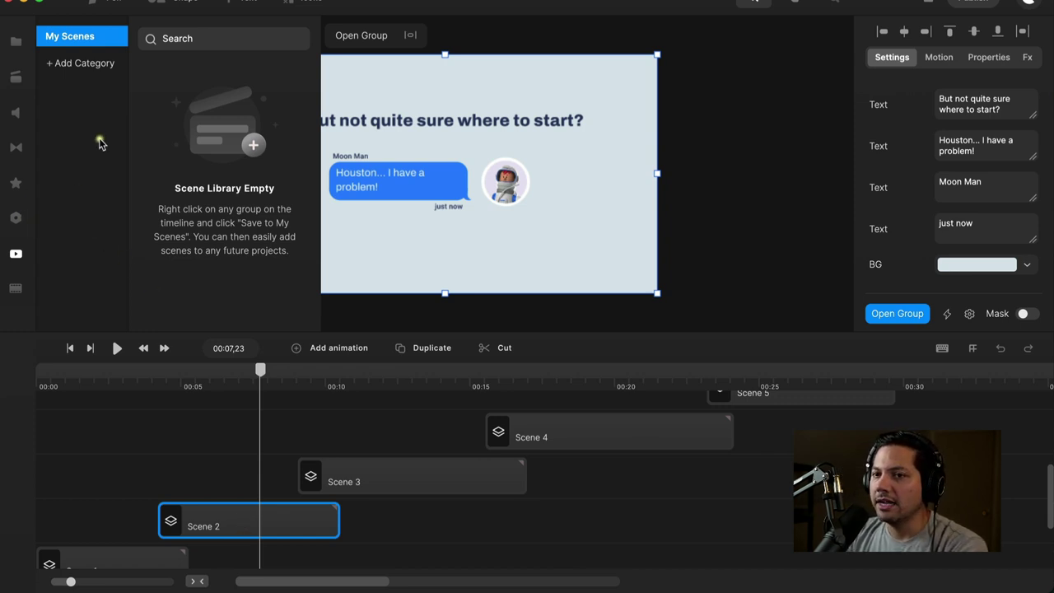
Step: Close the empty library and save the Scene 2 clip to My Scenes from its context menu
{"action": "left_click", "coordinate": [16, 253]}
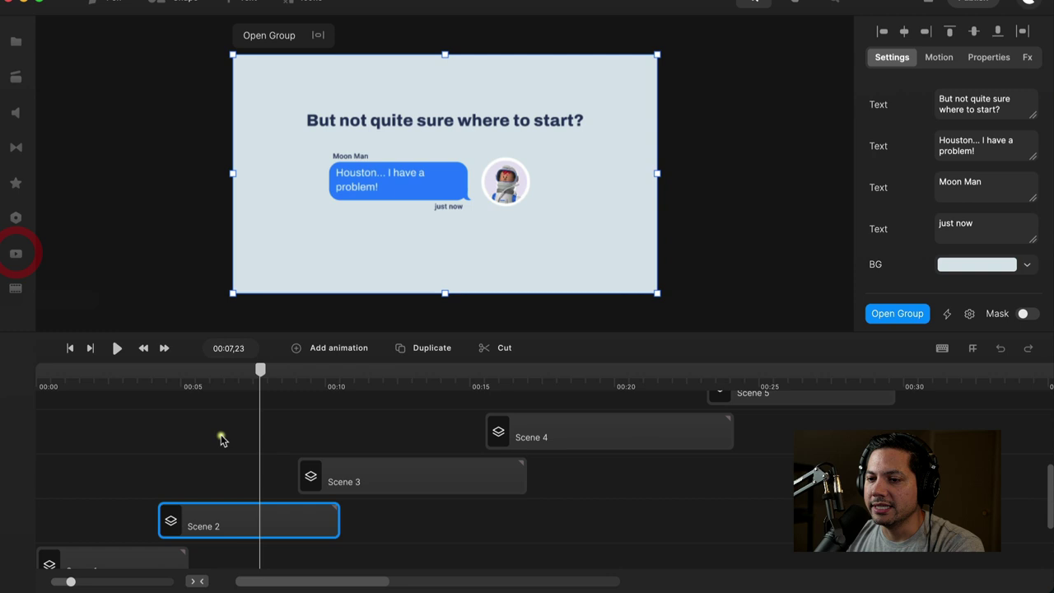
{"action": "scroll", "coordinate": [219, 437], "scroll_direction": "down", "scroll_amount": 2}
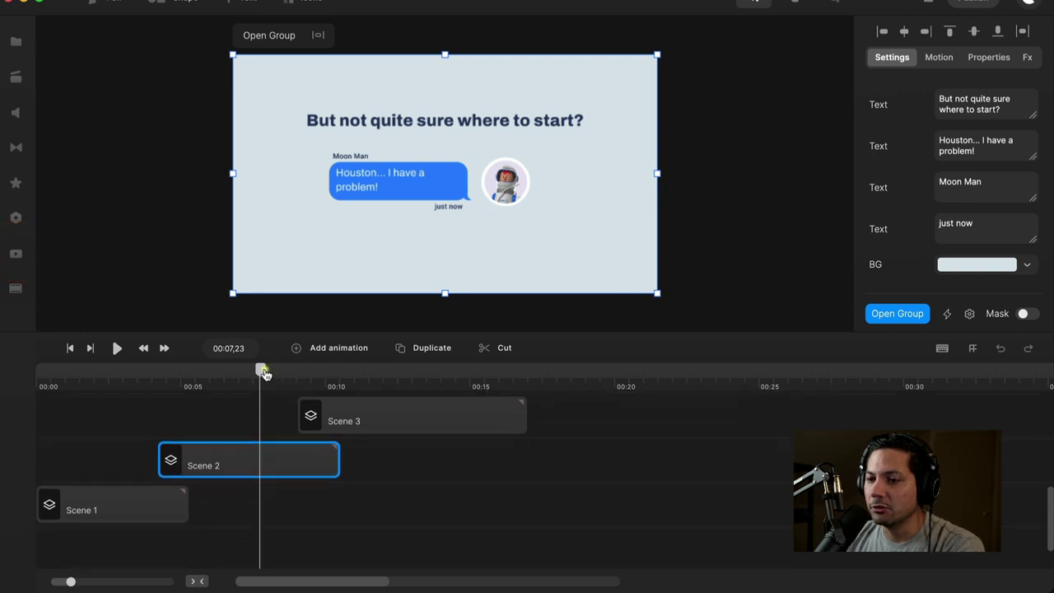
{"action": "right_click", "coordinate": [226, 466]}
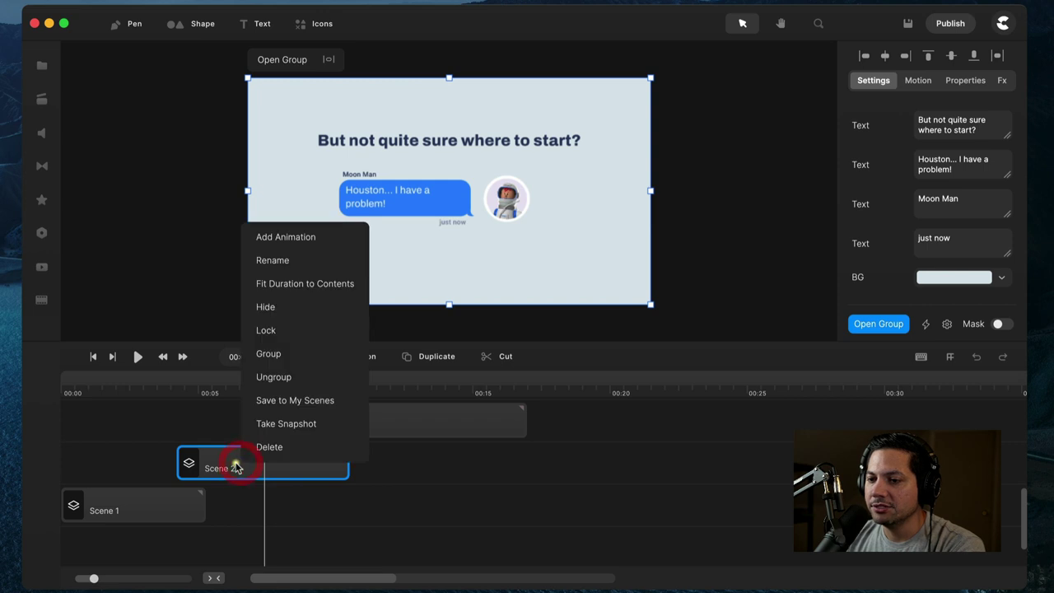
{"action": "left_click", "coordinate": [295, 401]}
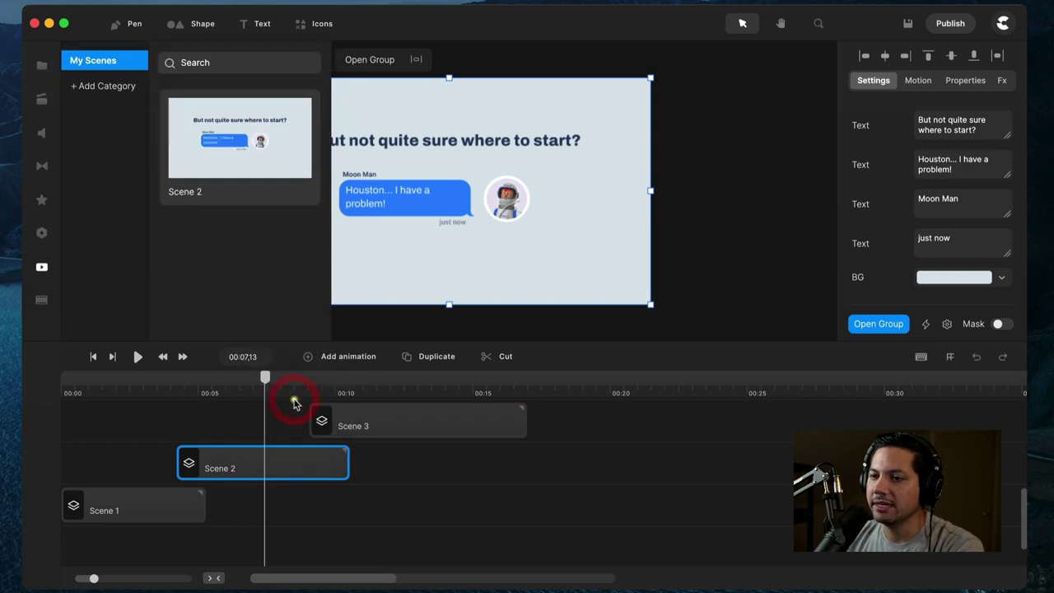
Step: Add a scene-library category named 'Animations' and select the saved Scene 2 thumbnail
{"action": "left_click", "coordinate": [100, 87]}
{"action": "type", "text": "Animations"}
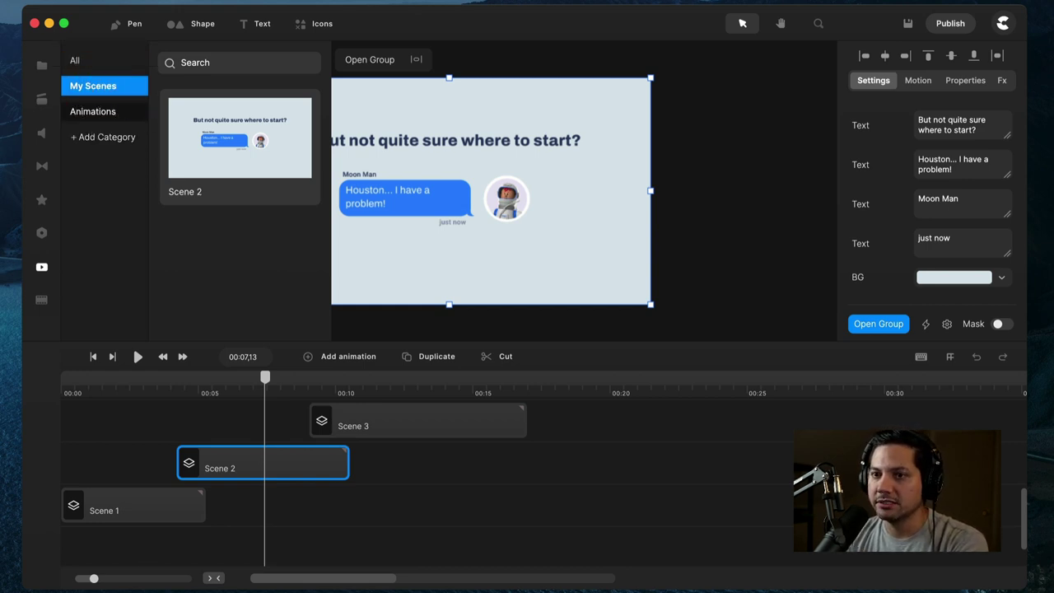
{"action": "key", "text": "Return"}
{"action": "left_click", "coordinate": [172, 101]}
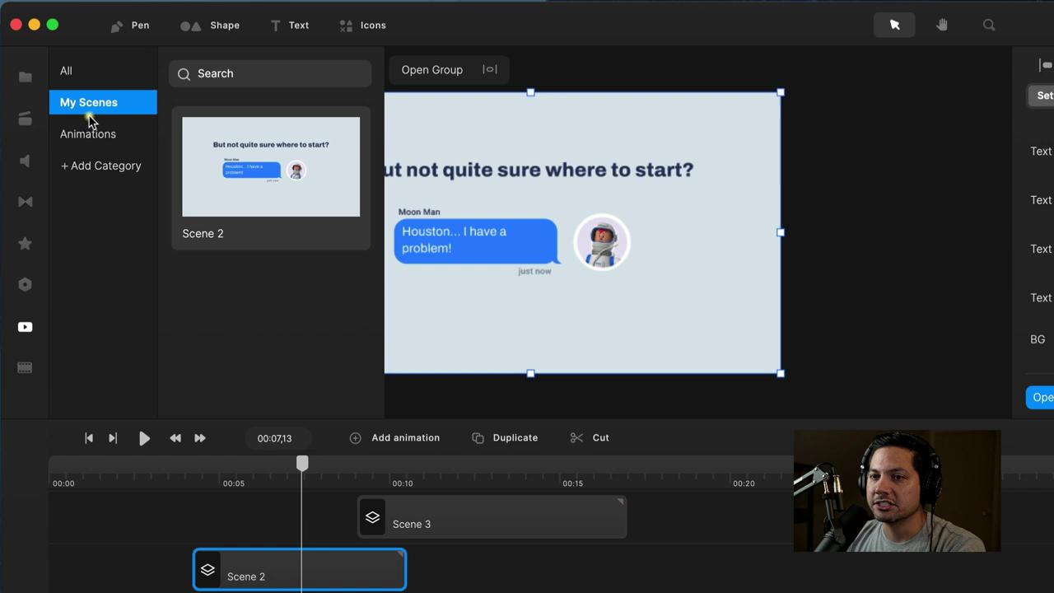
Step: Move the saved Scene 2 into the Animations category and view that category
{"action": "right_click", "coordinate": [263, 171]}
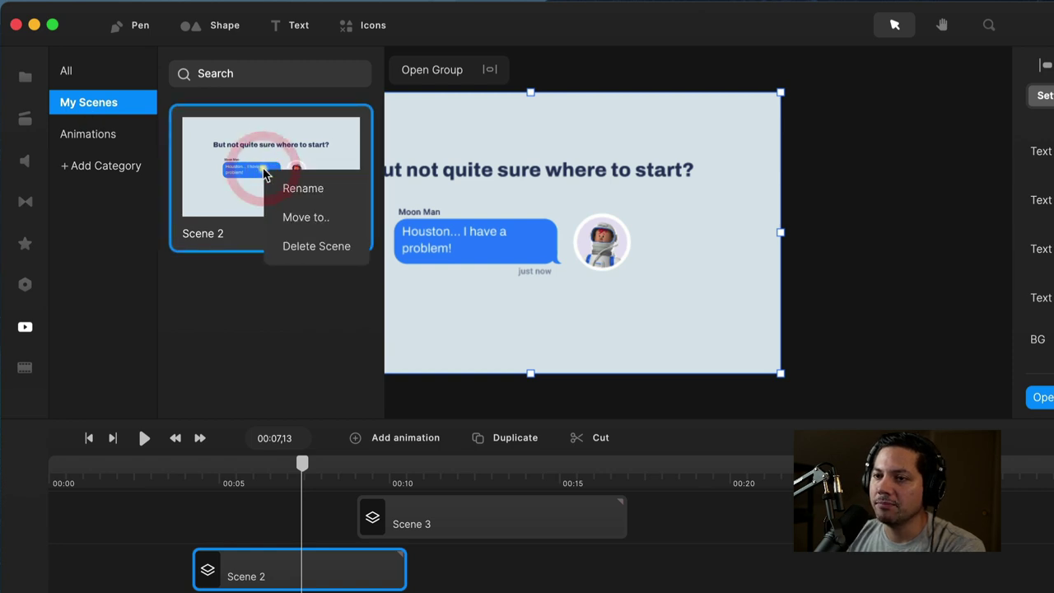
{"action": "mouse_move", "coordinate": [311, 217]}
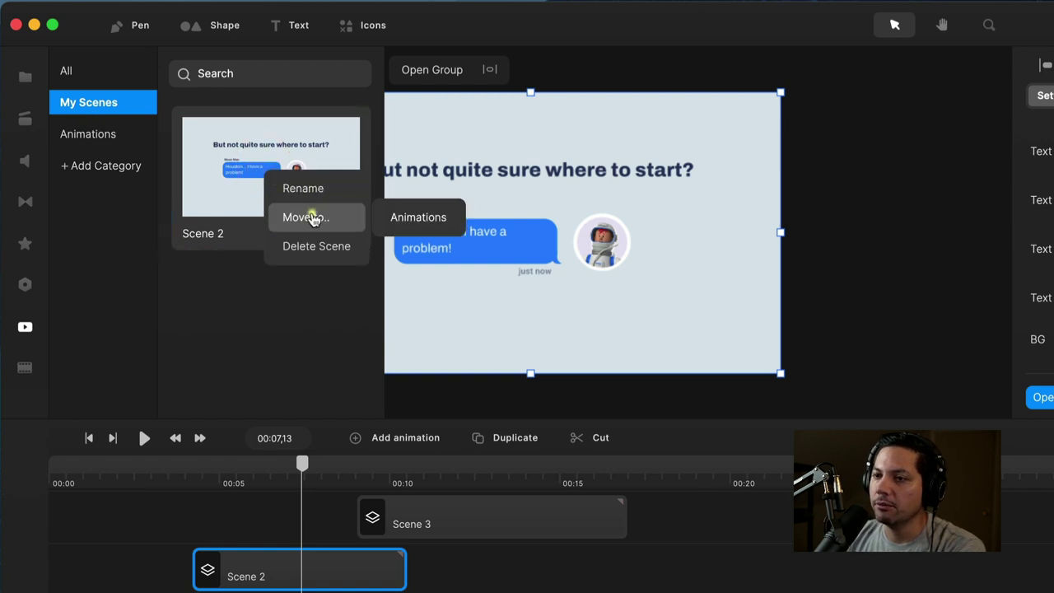
{"action": "left_click", "coordinate": [420, 219]}
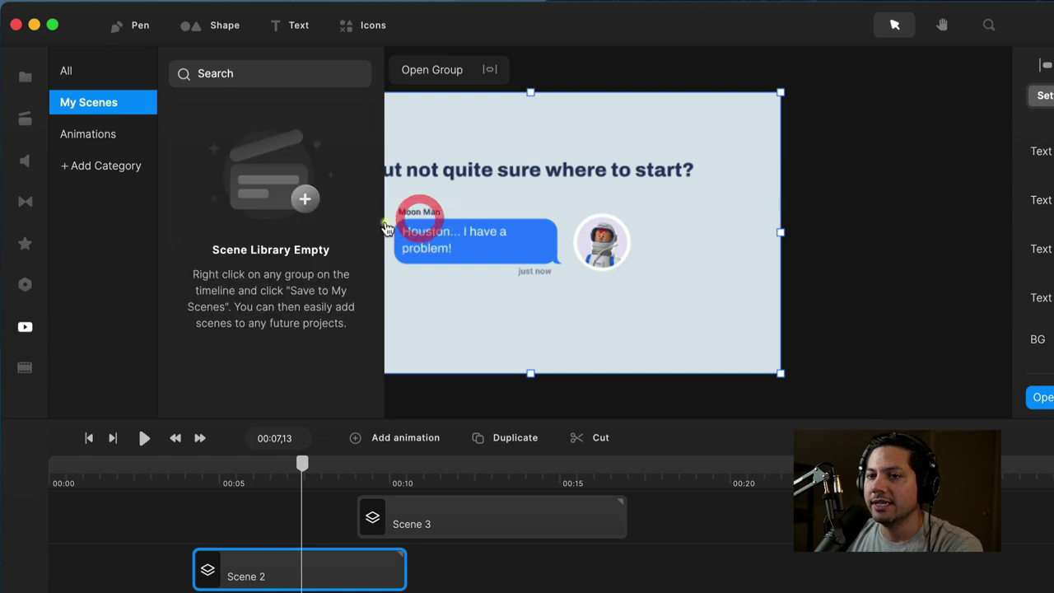
{"action": "left_click", "coordinate": [88, 138]}
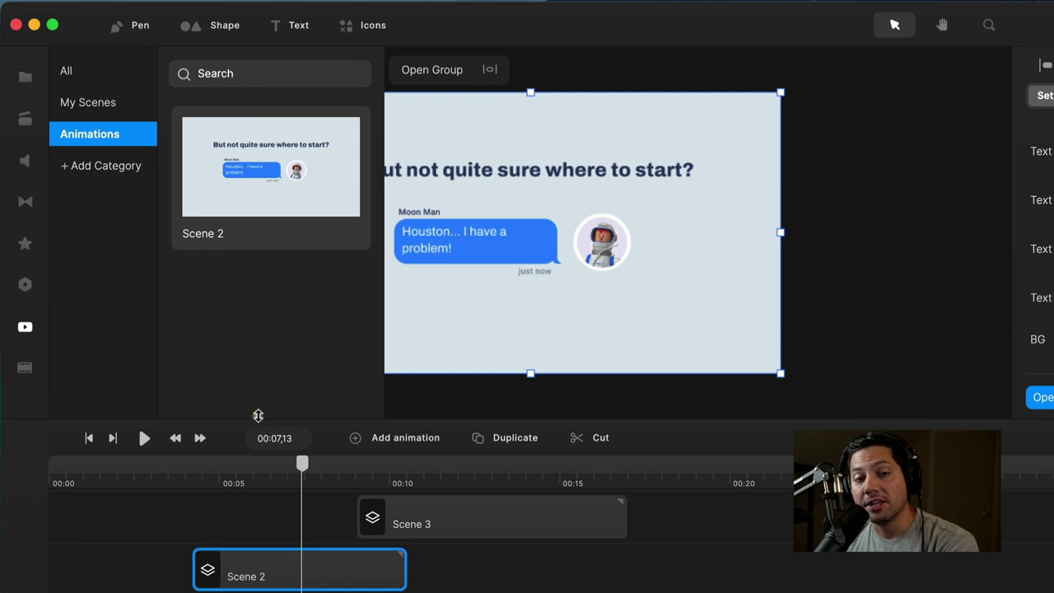
Step: Add a 'Lower Thirds' category, confirm it is empty, and return to Animations
{"action": "left_click", "coordinate": [87, 132]}
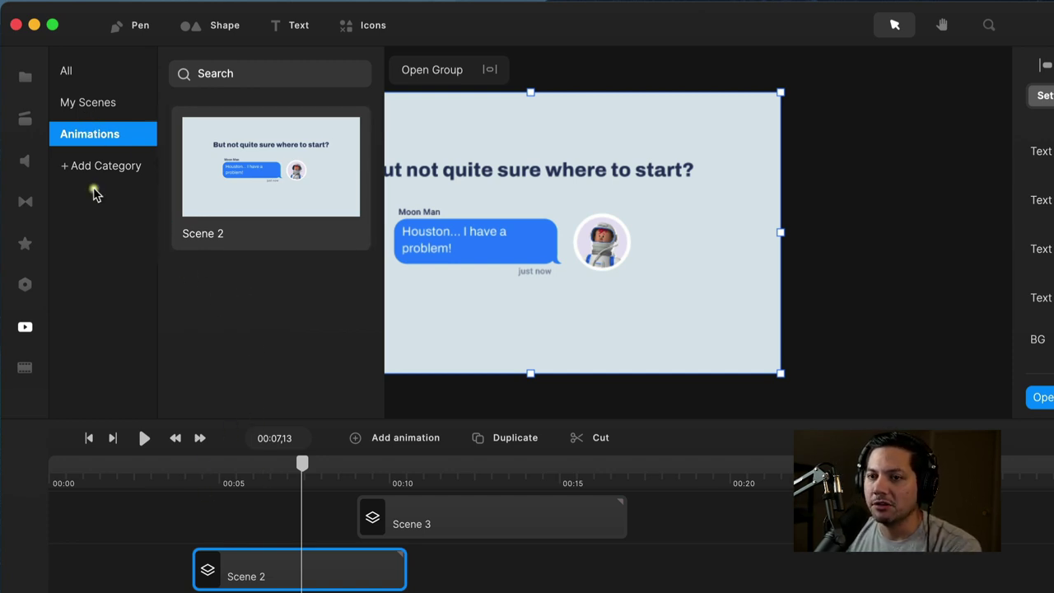
{"action": "left_click", "coordinate": [94, 172]}
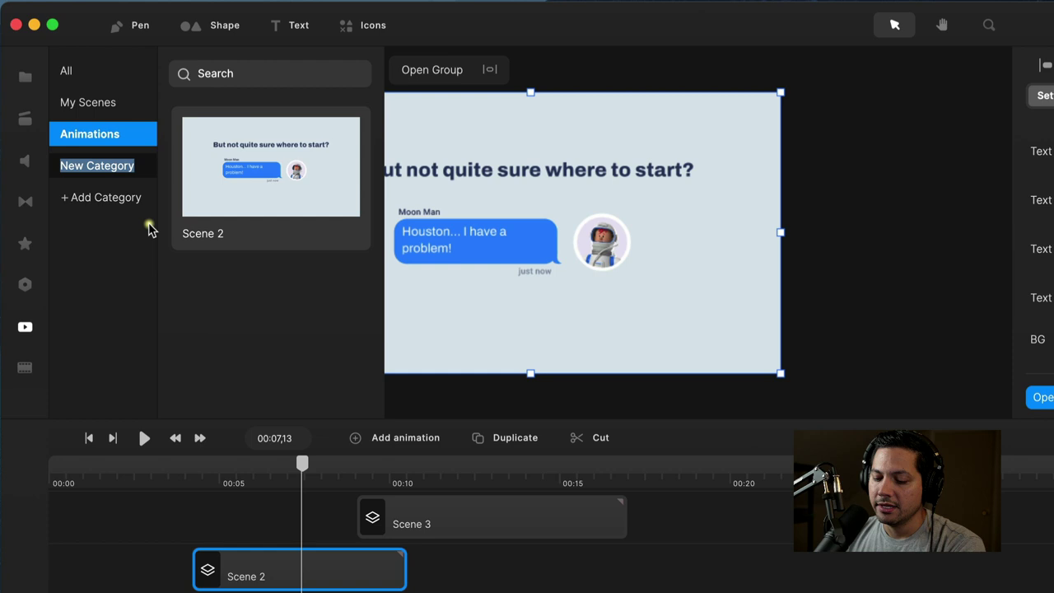
{"action": "type", "text": "Lower Thirds"}
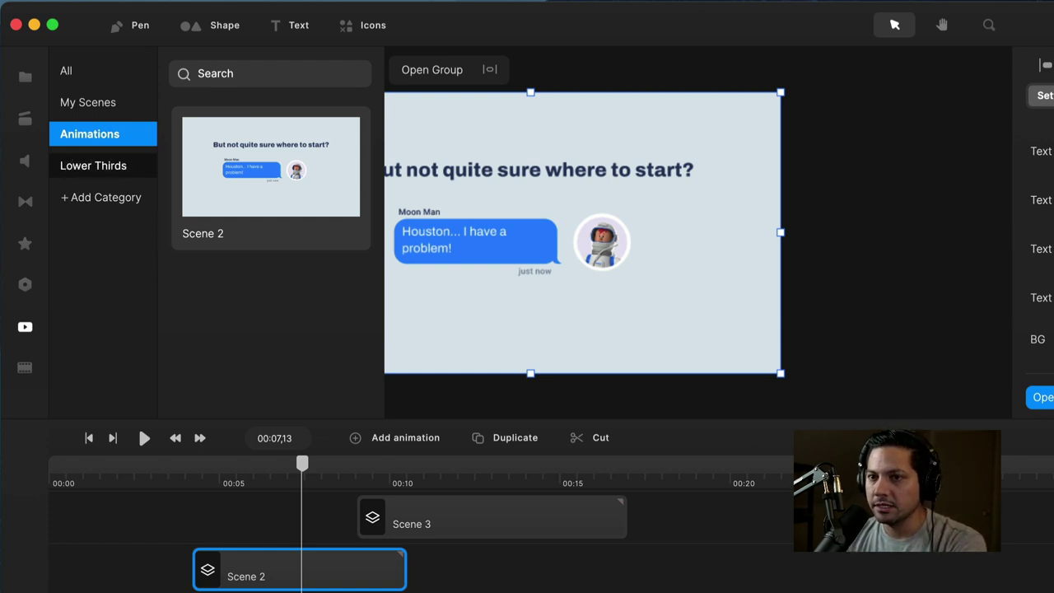
{"action": "key", "text": "Return"}
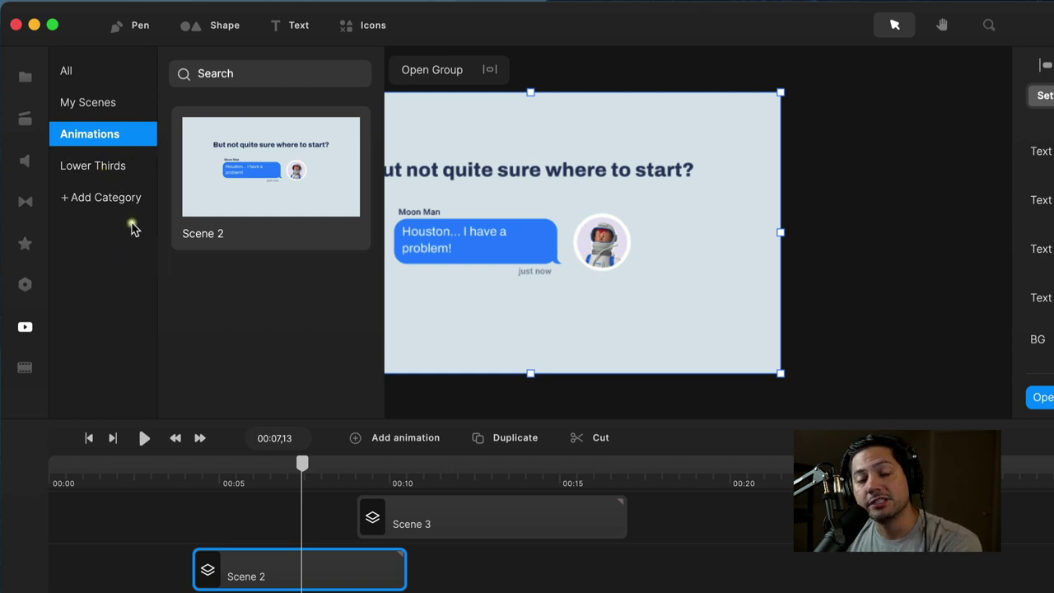
{"action": "left_click", "coordinate": [87, 167]}
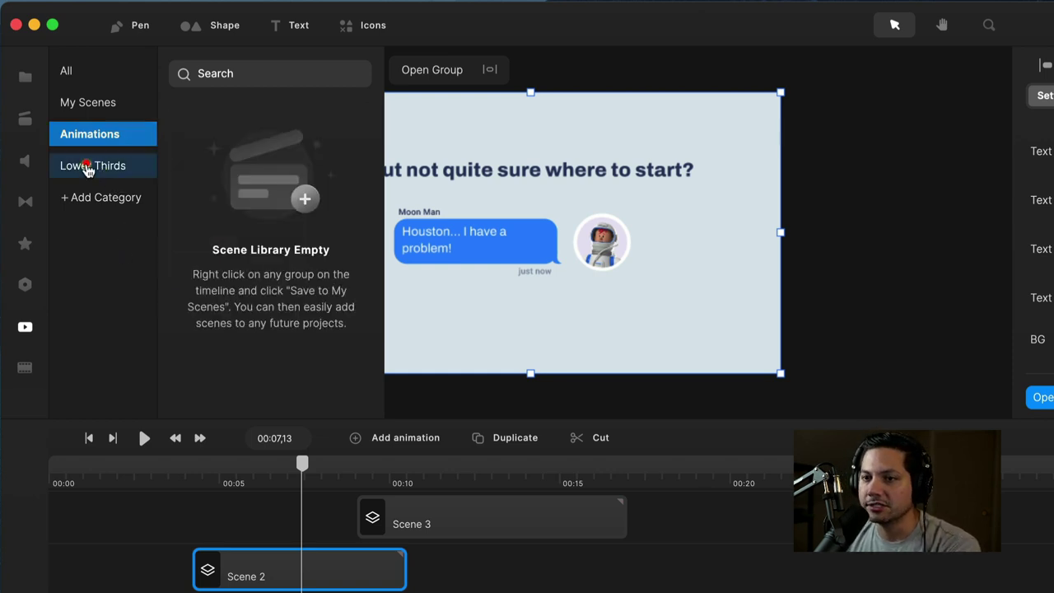
{"action": "left_click", "coordinate": [89, 137]}
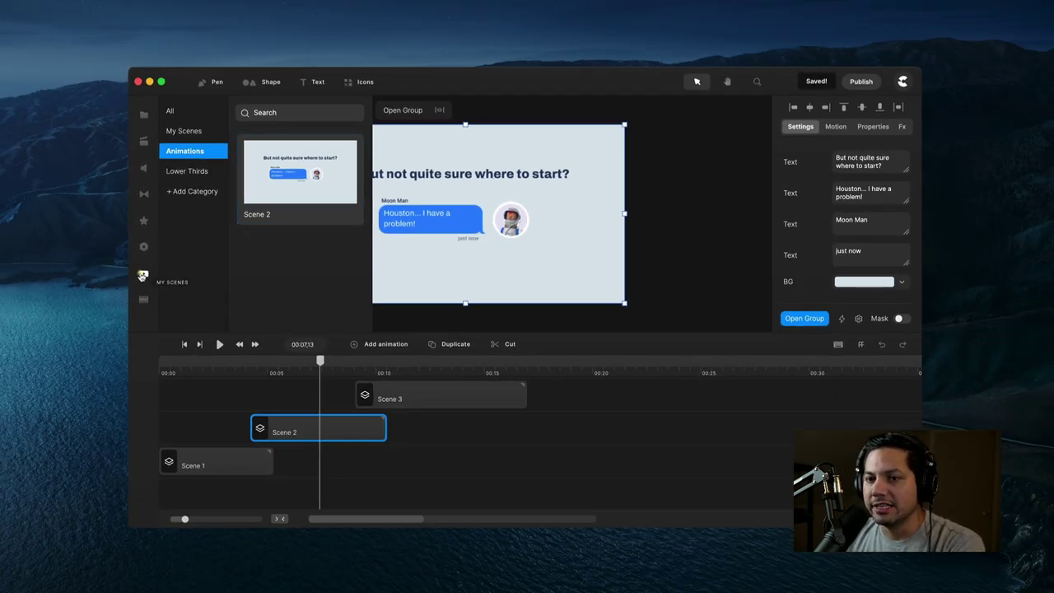
Step: Close My Scenes and create a new blank 1080p HD project with a white canvas
{"action": "left_click", "coordinate": [143, 275]}
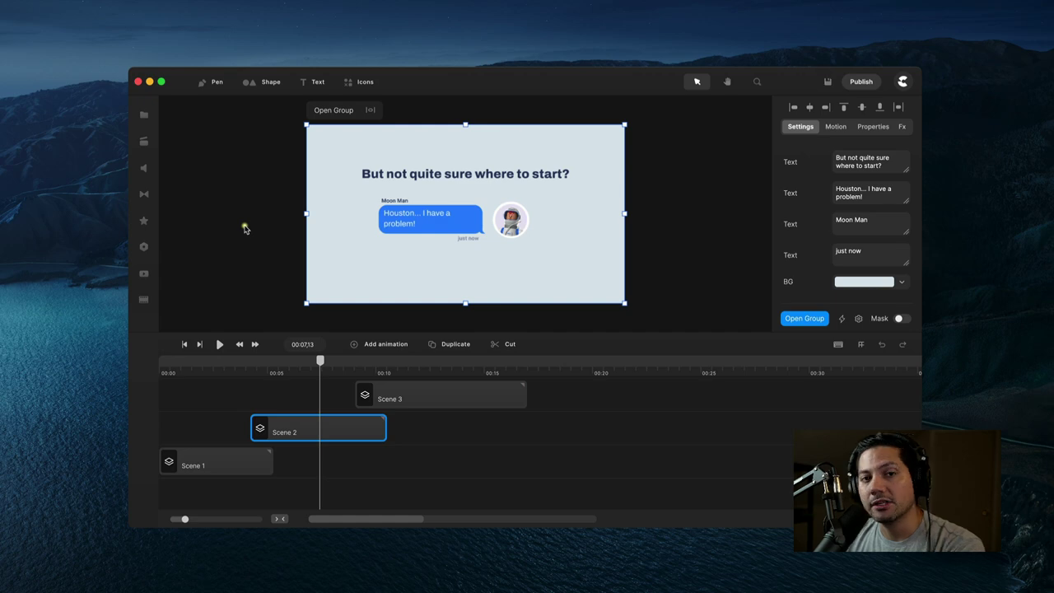
{"action": "left_click", "coordinate": [902, 82]}
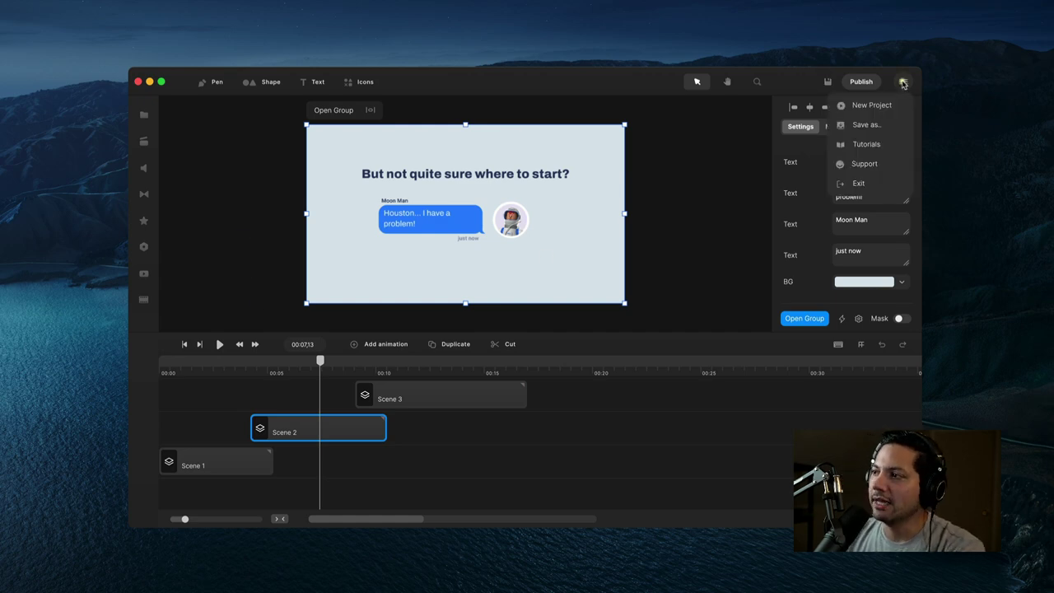
{"action": "left_click", "coordinate": [857, 188]}
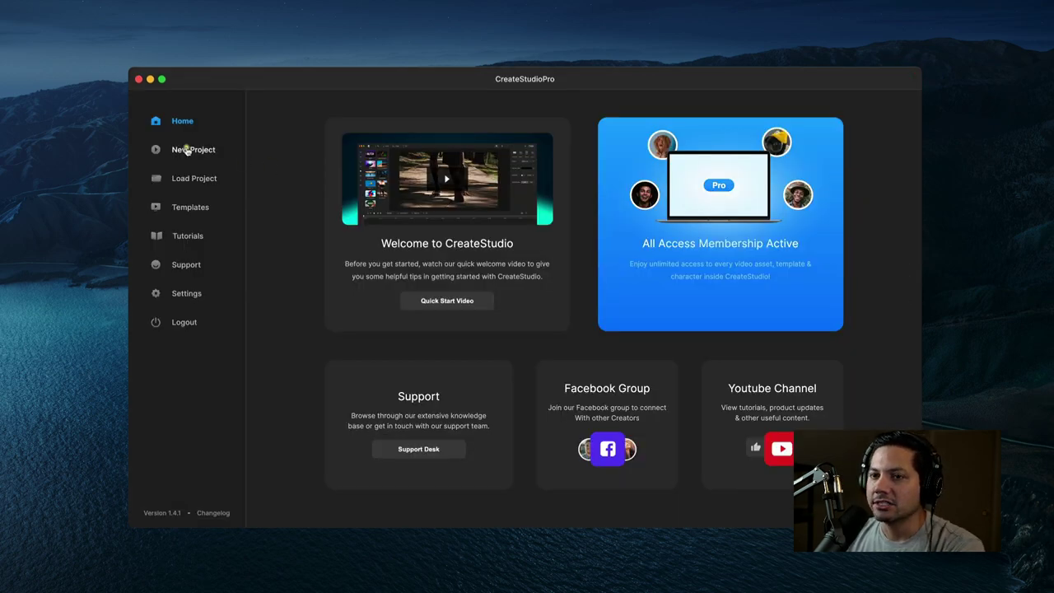
{"action": "left_click", "coordinate": [178, 149]}
{"action": "left_click", "coordinate": [588, 175]}
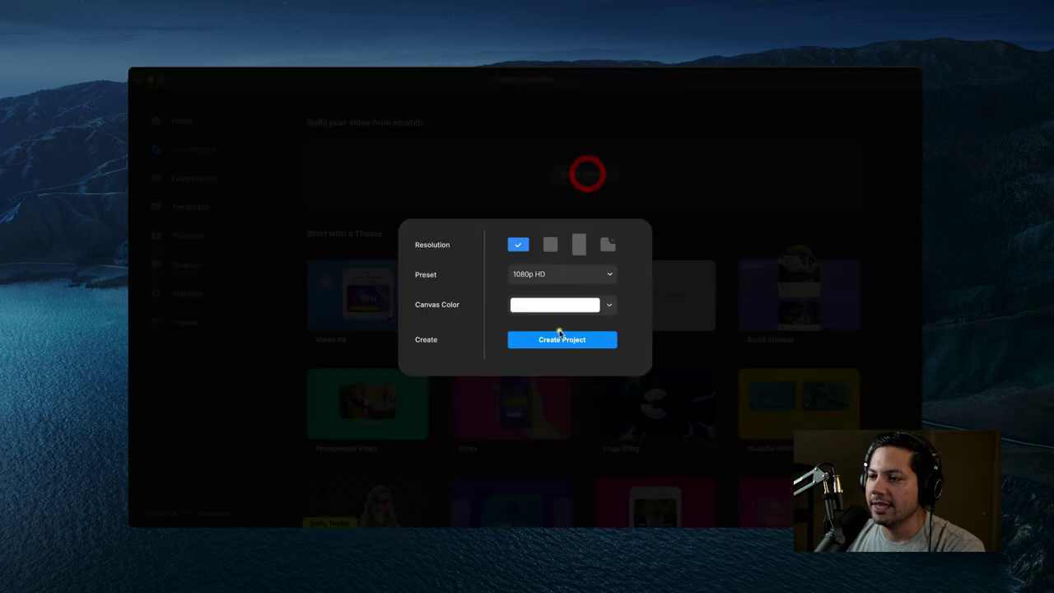
{"action": "left_click", "coordinate": [556, 338]}
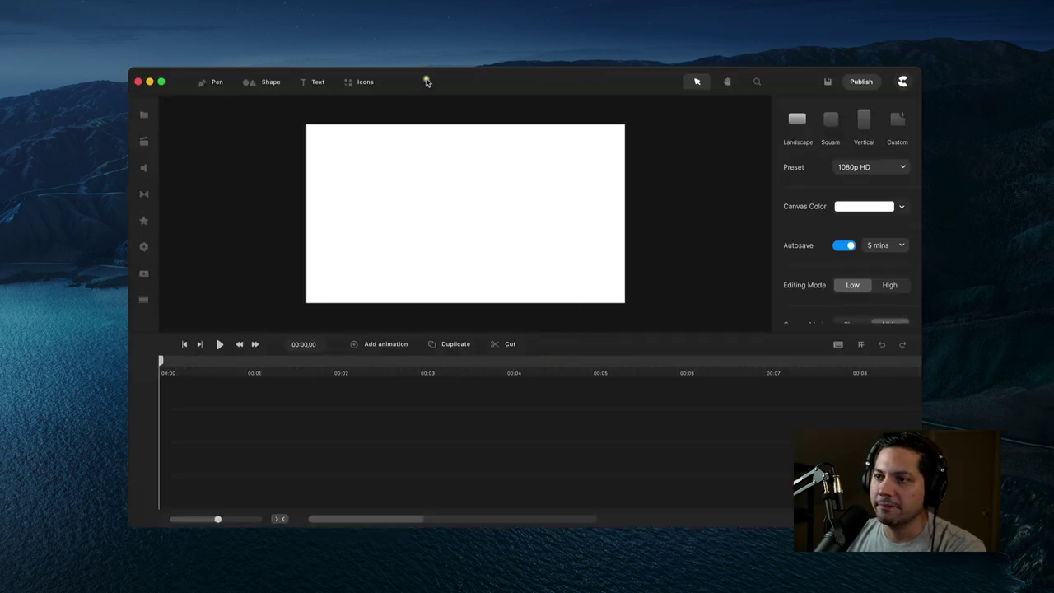
Step: Drag Scene 2 from the Animations category onto the new project's canvas
{"action": "left_click", "coordinate": [143, 274]}
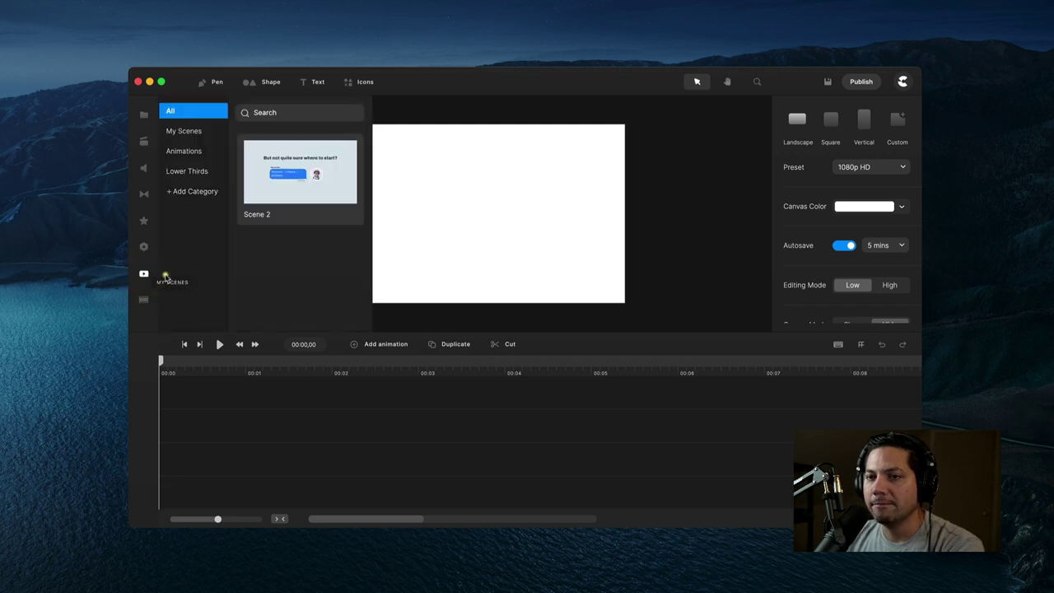
{"action": "left_click", "coordinate": [186, 152]}
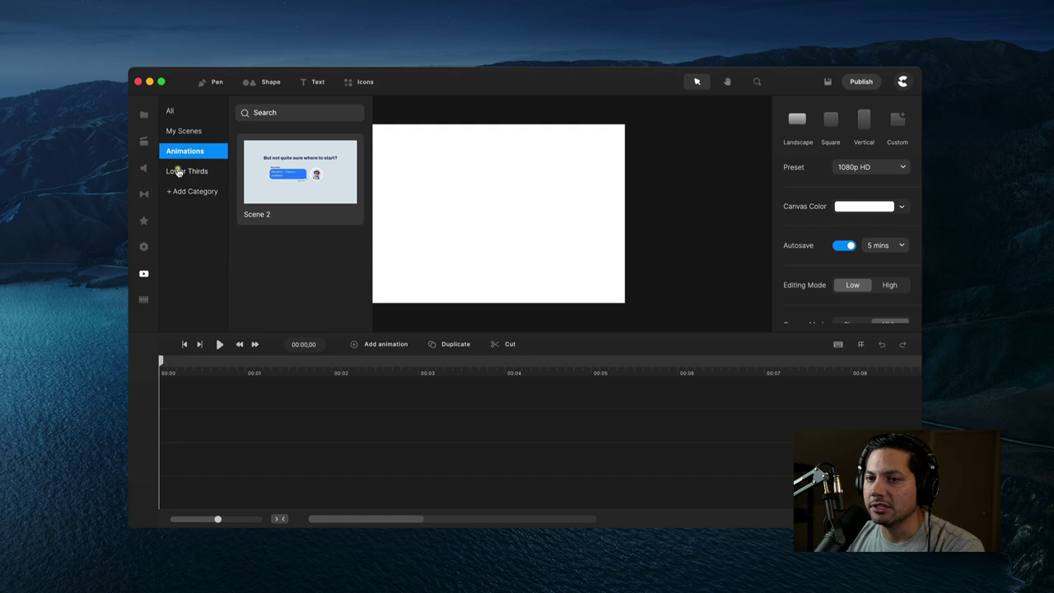
{"action": "left_click", "coordinate": [185, 172]}
{"action": "left_click", "coordinate": [192, 153]}
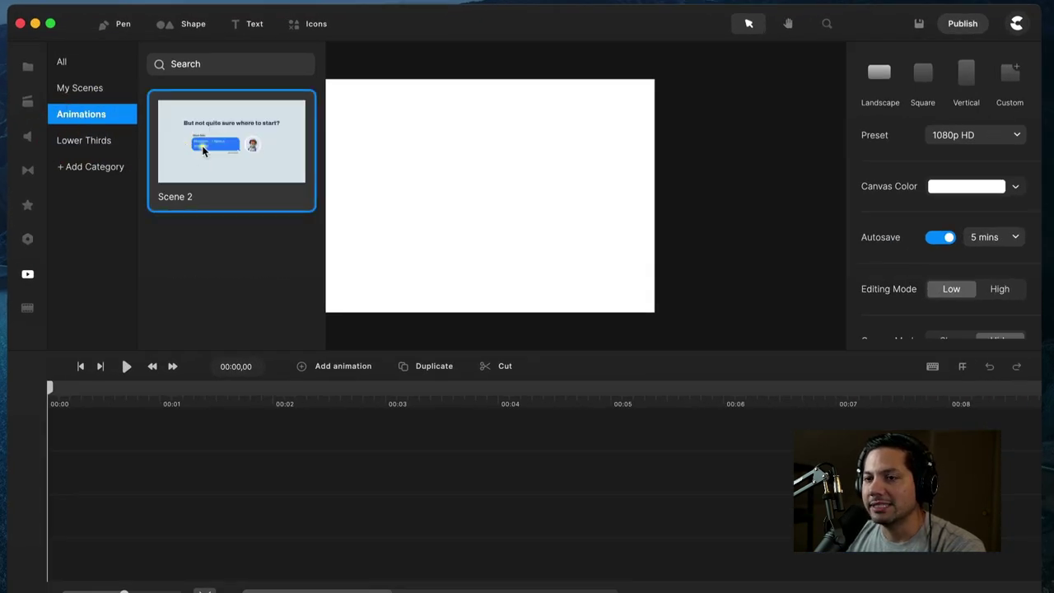
{"action": "left_click_drag", "start_coordinate": [200, 126], "coordinate": [440, 157]}
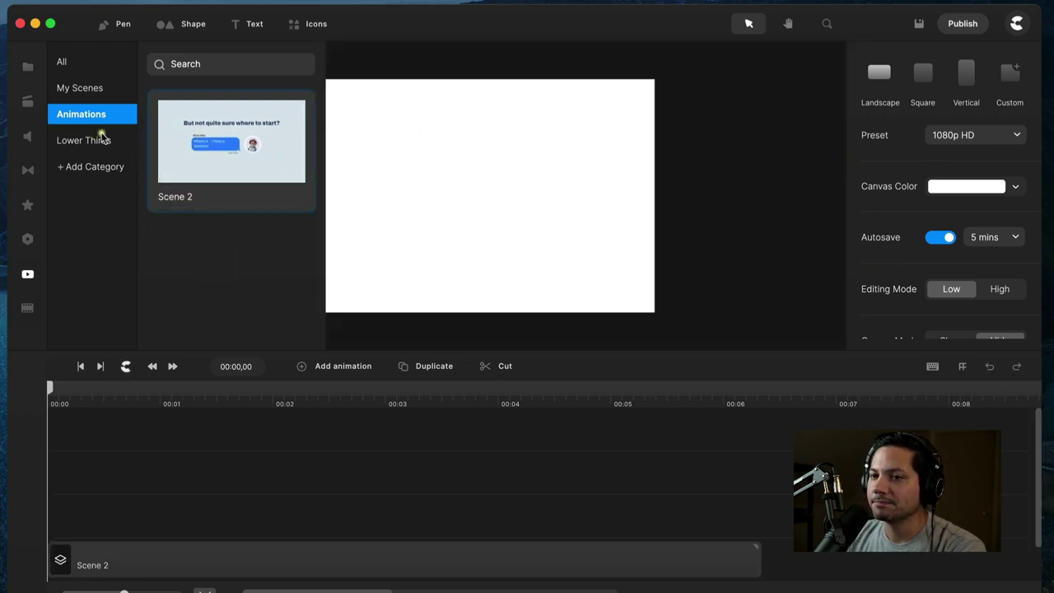
Step: Hide the library, then scrub and play the Scene 2 animation
{"action": "left_click", "coordinate": [27, 274]}
{"action": "mouse_move", "coordinate": [51, 393]}
{"action": "left_mouse_down"}
{"action": "mouse_move", "coordinate": [288, 388]}
{"action": "mouse_move", "coordinate": [49, 387]}
{"action": "left_mouse_up"}
{"action": "key", "text": "space"}
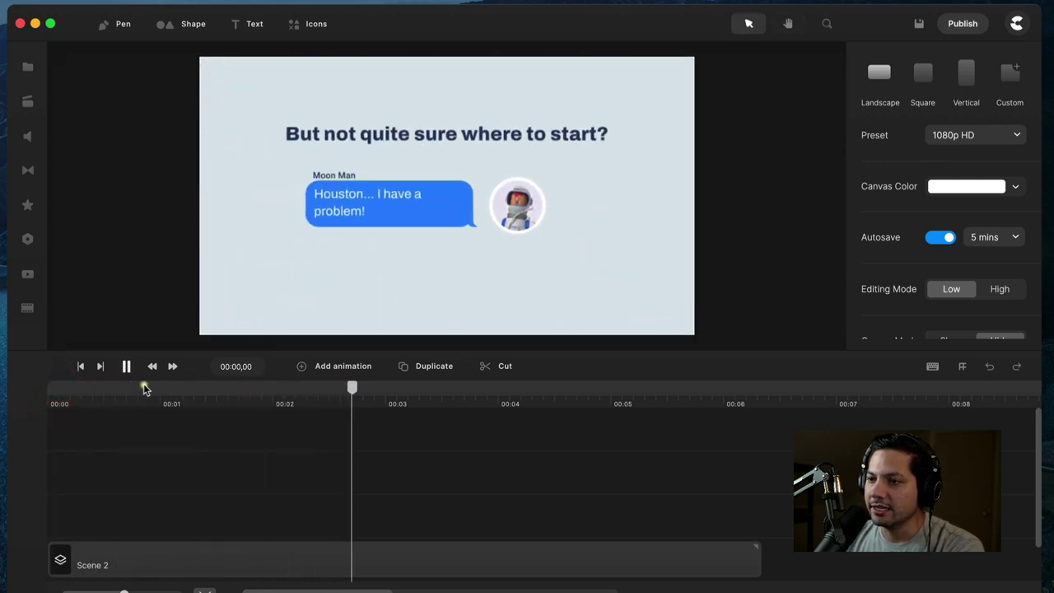
Step: Pause playback, select Scene 2 and replace its headline with 'Not sure where to start'
{"action": "key", "text": "space"}
{"action": "left_click", "coordinate": [332, 555]}
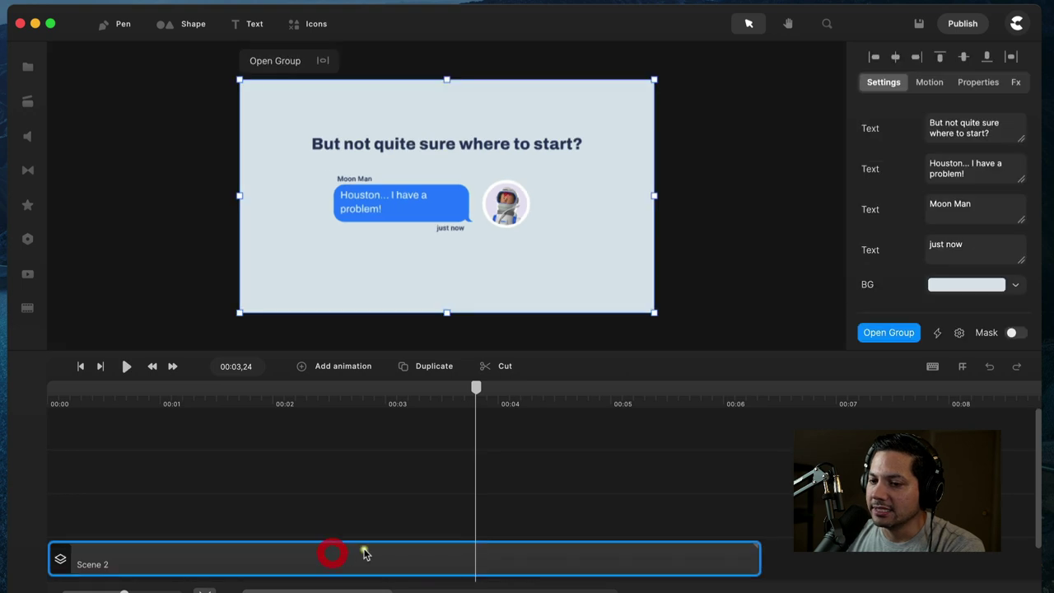
{"action": "scroll", "coordinate": [256, 557], "scroll_direction": "down", "scroll_amount": 2}
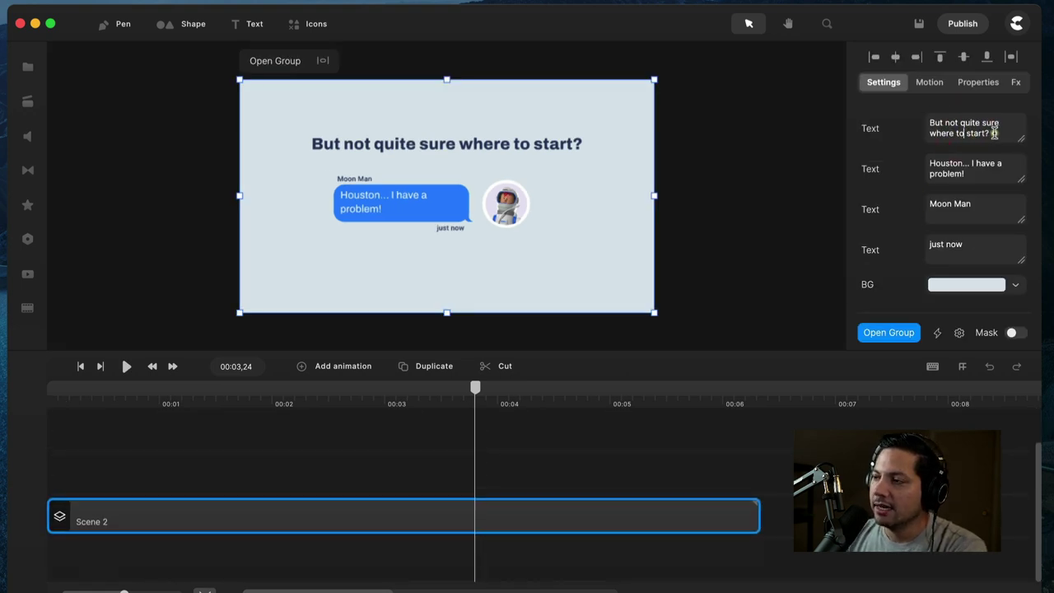
{"action": "left_click_drag", "start_coordinate": [994, 132], "coordinate": [922, 115]}
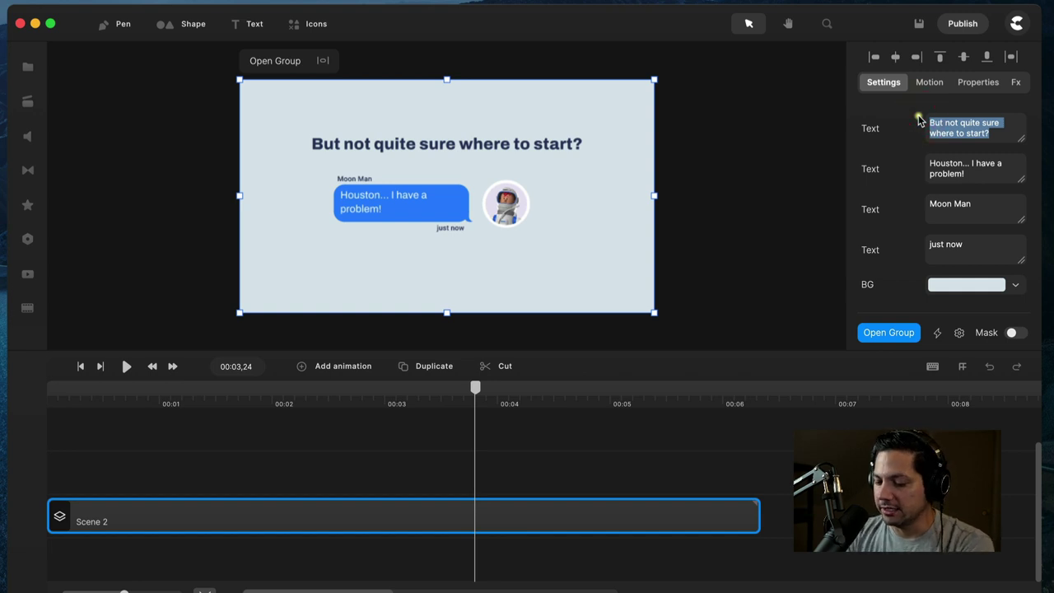
{"action": "type", "text": "Not sure "}
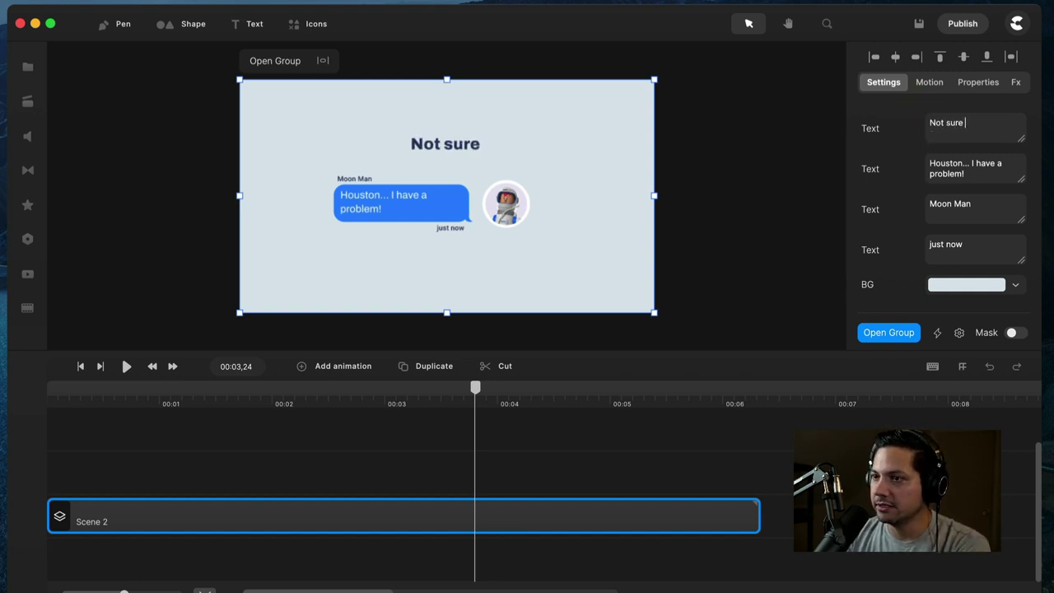
{"action": "type", "text": "where "}
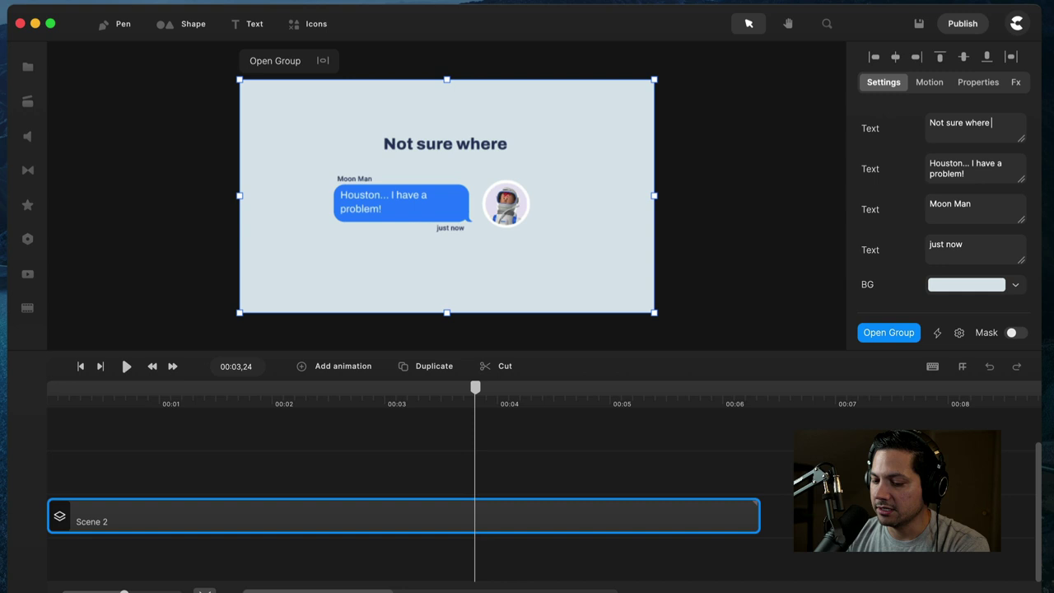
{"action": "type", "text": "to start"}
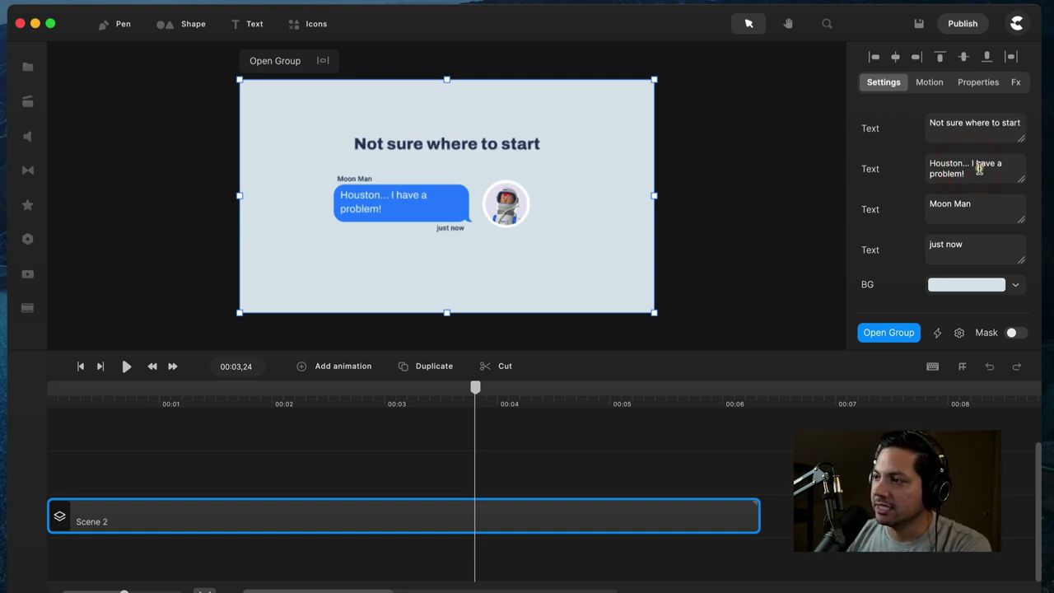
Step: Select the chat message and Moon Man name texts, typing 'Co' into the name
{"action": "left_click_drag", "start_coordinate": [966, 174], "coordinate": [926, 165]}
{"action": "left_click_drag", "start_coordinate": [989, 206], "coordinate": [919, 209]}
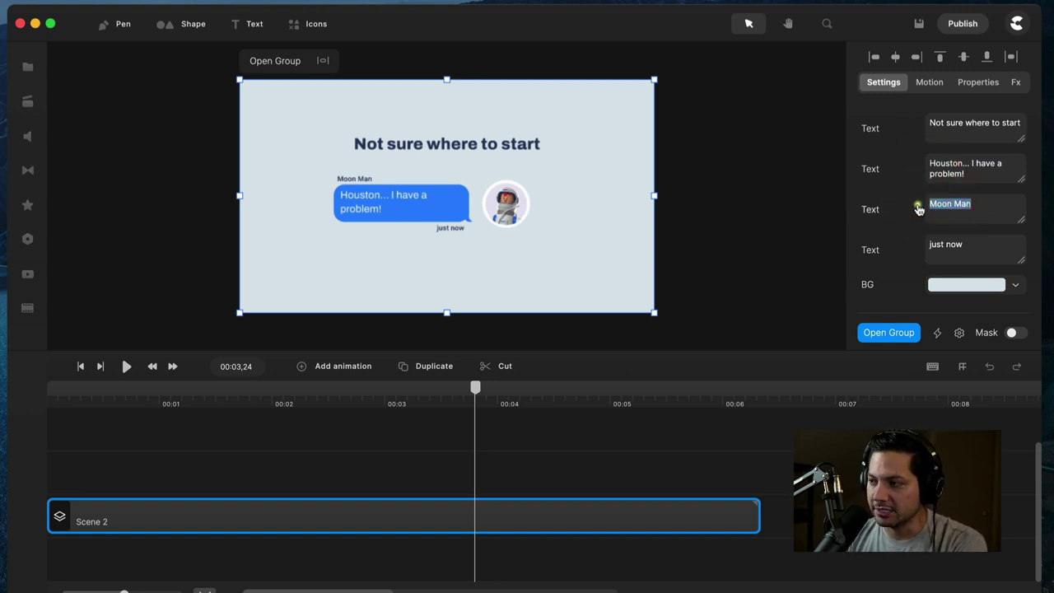
{"action": "type", "text": "Co"}
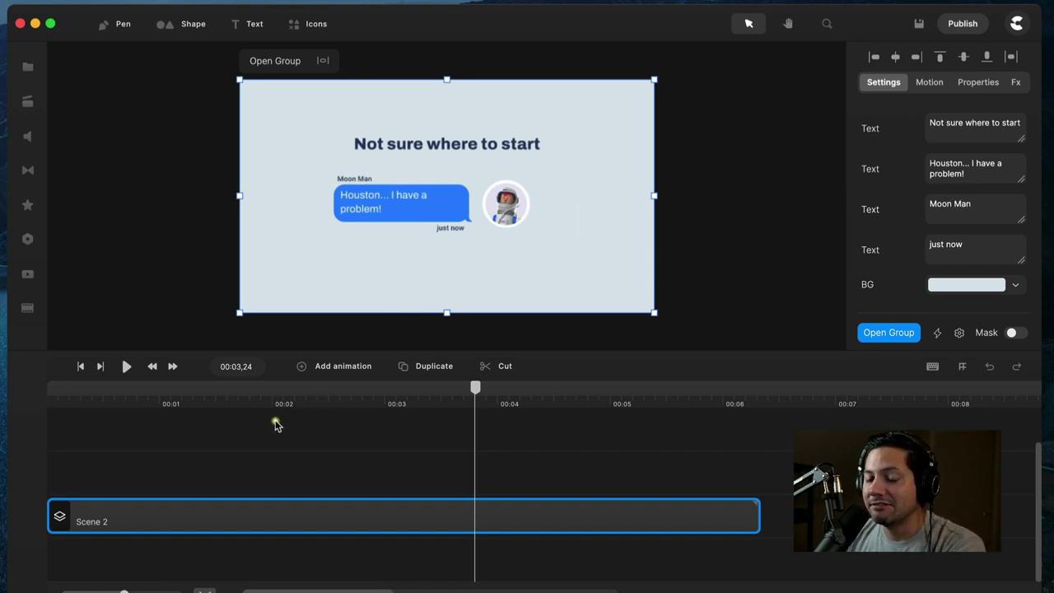
Step: Reopen the My Scenes library to see the saved Scene 2 under Animations
{"action": "left_click", "coordinate": [28, 276]}
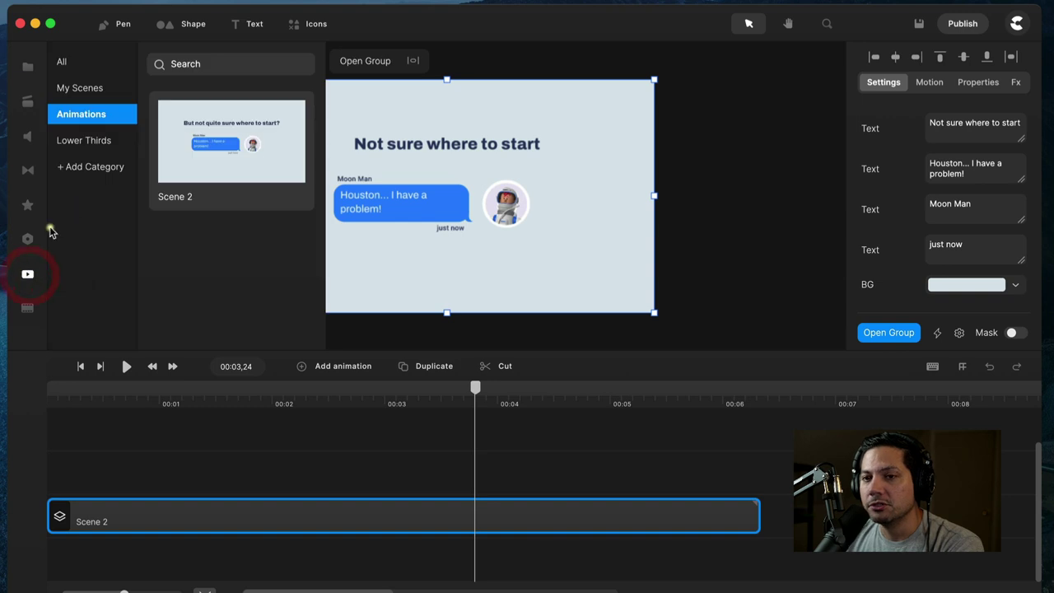